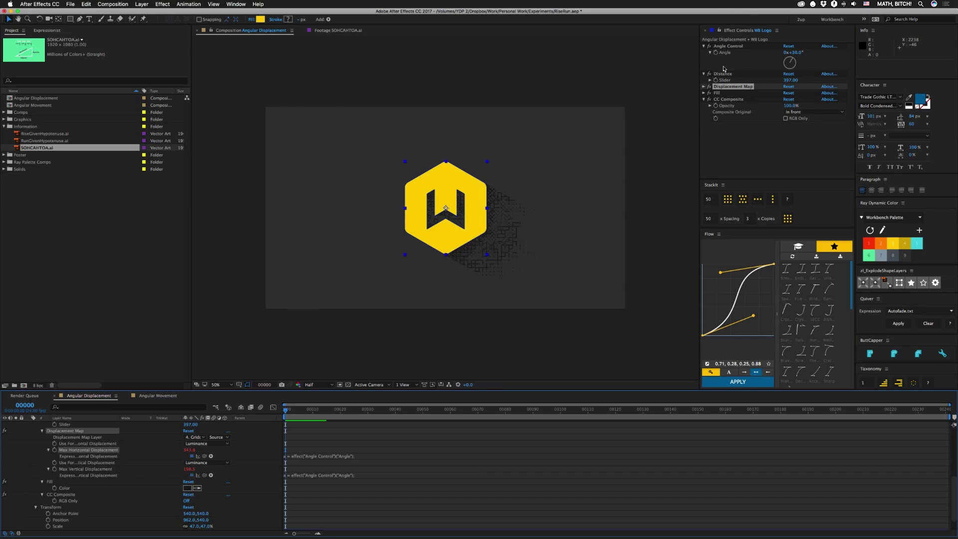
Set the logo's Angle Control to about 24° and cut the Distance slider to 140
mouse_move(794, 53)
left_mouse_down()
mouse_move(816, 56)
mouse_move(787, 57)
left_mouse_up()
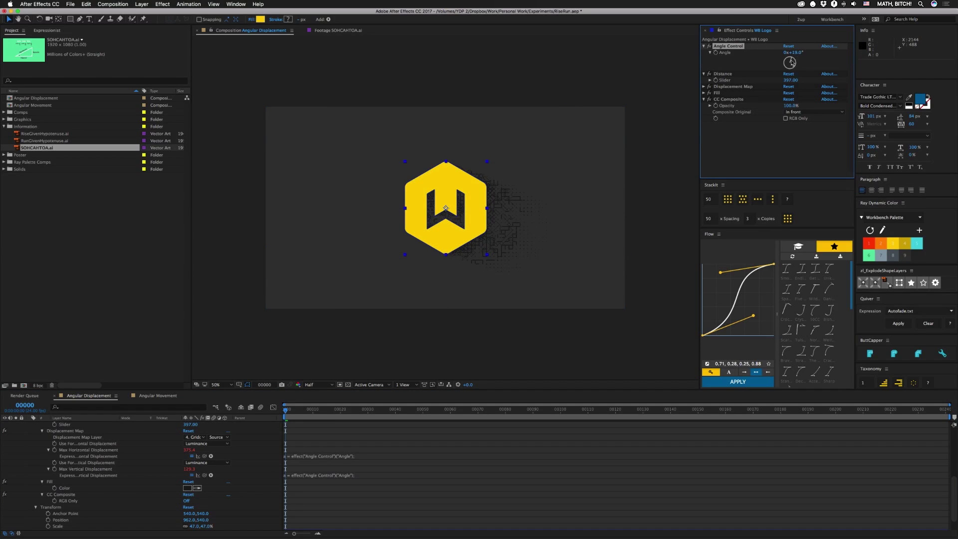
left_click_drag(792, 53, 836, 81)
left_click_drag(774, 103, 716, 105)
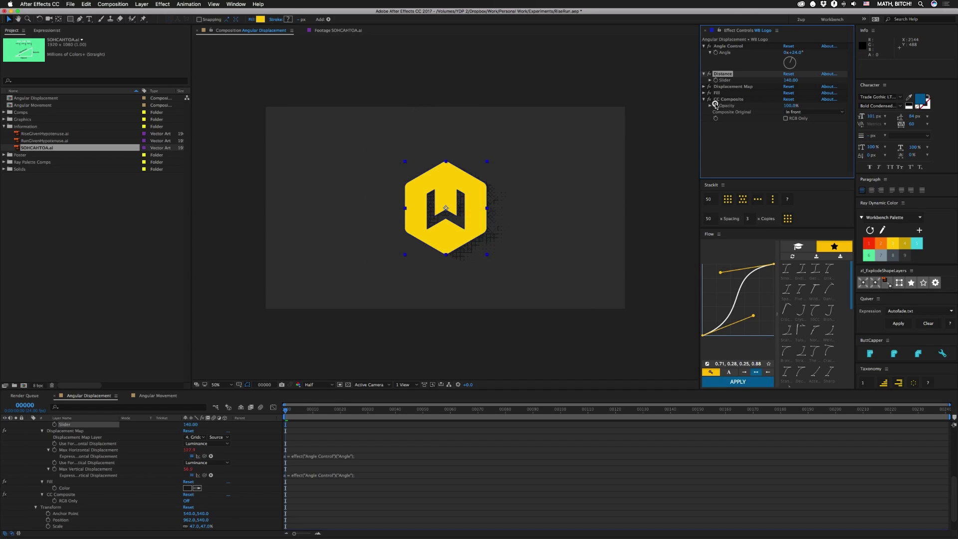
Open the SOHCAHTOA.ai diagram footage in the Footage viewer and save the project
double_click(17, 149)
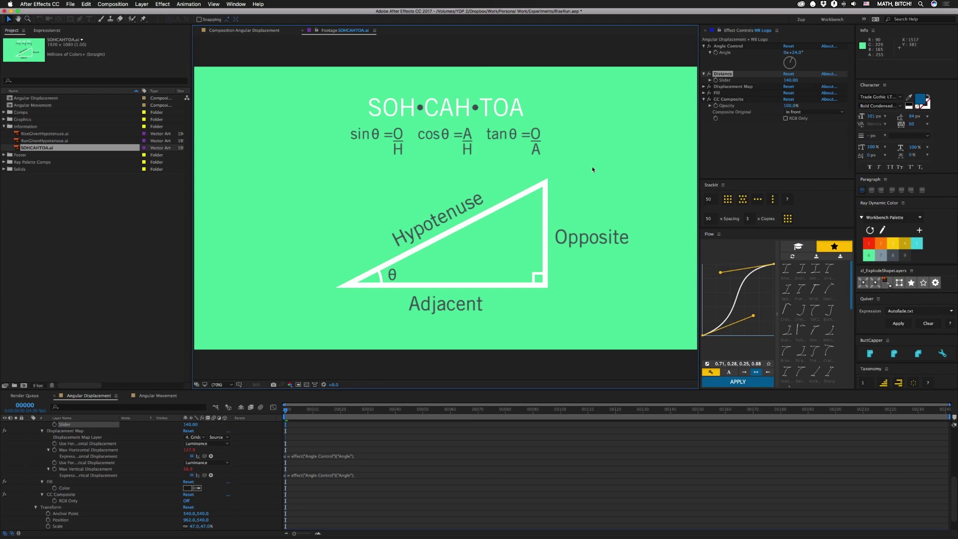
key("super+s")
View the RunGivenHypotenuse.ai cosine diagram, then go back to the Angular Displacement composition
double_click(30, 141)
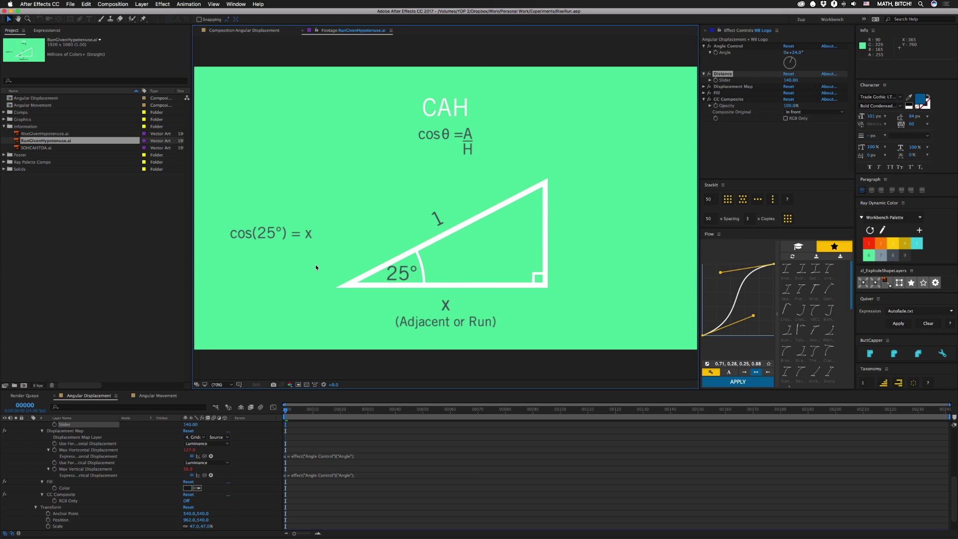
left_click(249, 30)
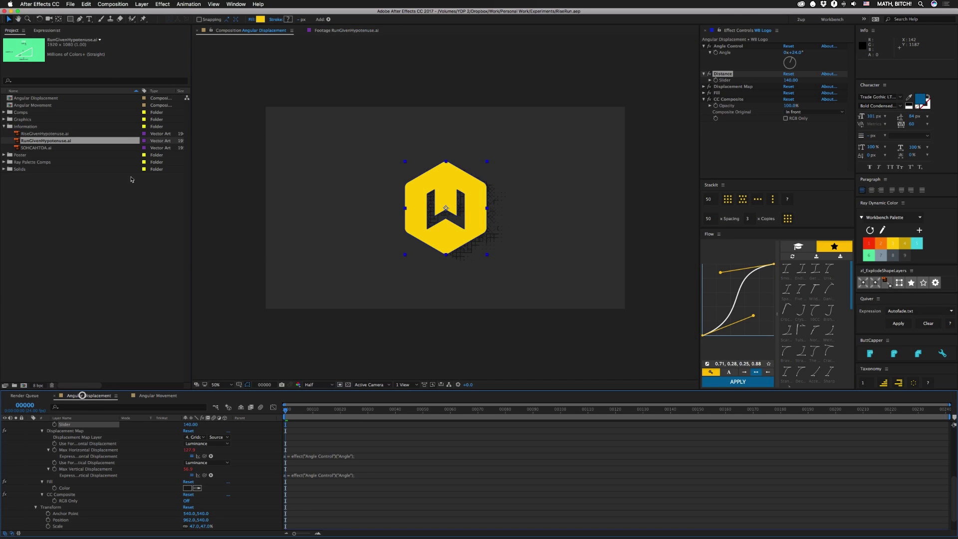
Display the Max Horizontal Displacement expression (distance times cosine of angle) in Expressionist
left_click(54, 31)
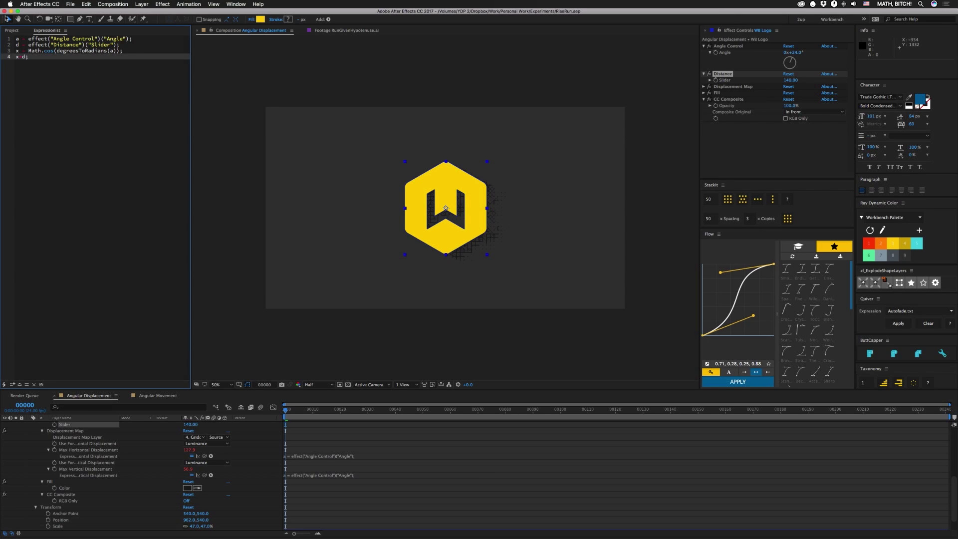
left_click(11, 31)
View the RiseGivenHypotenuse.ai sine diagram, then return to Angular Displacement and select Max Vertical Displacement
double_click(34, 134)
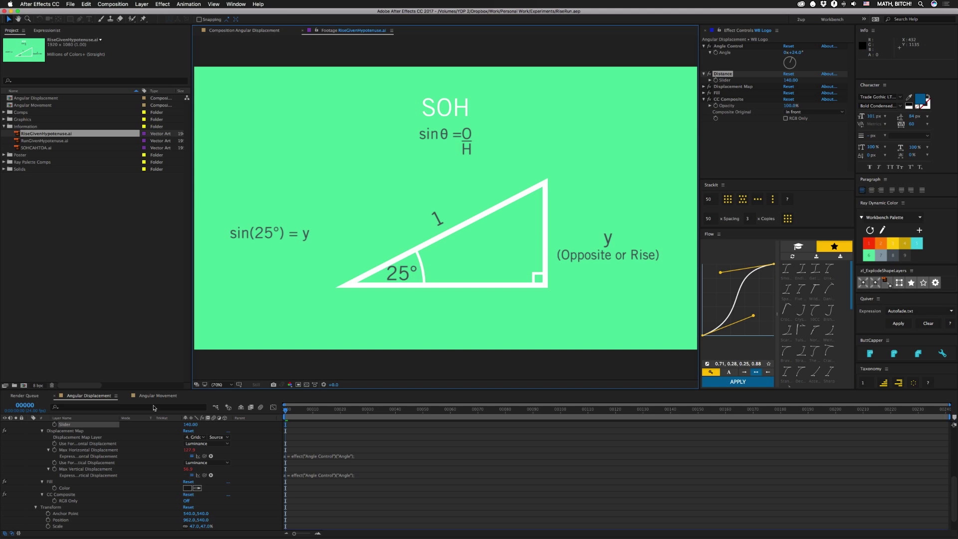
left_click(107, 395)
left_click(70, 470)
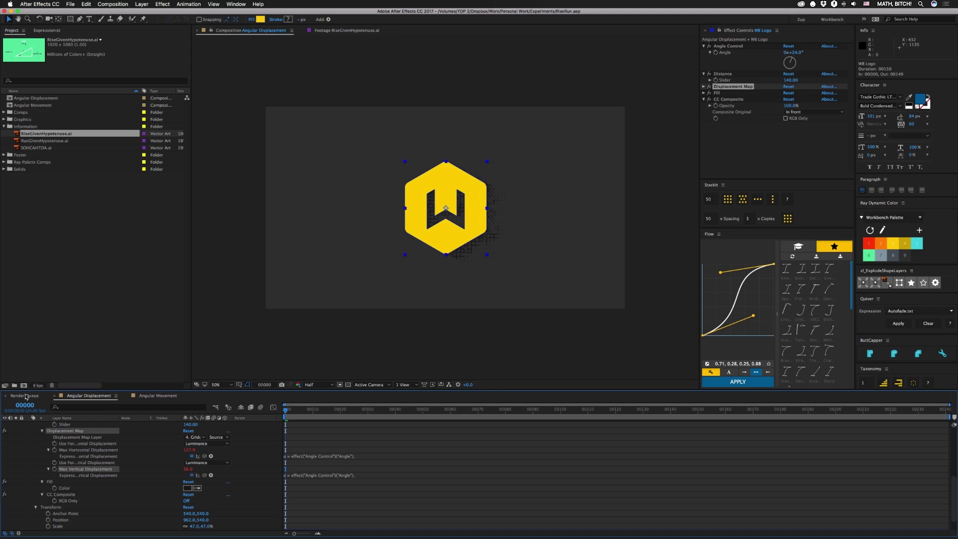
Load the Max Vertical Displacement expression (distance times sine of angle) into Expressionist
left_click(46, 30)
left_click(20, 384)
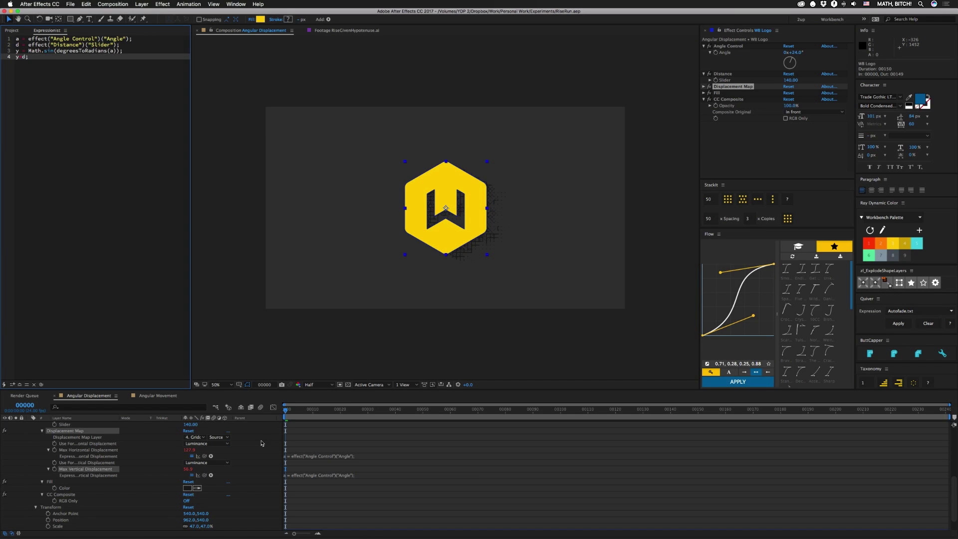
left_click(801, 54)
Set the Angle Control to 30° and raise the Distance slider to 752
left_click_drag(801, 55, 805, 55)
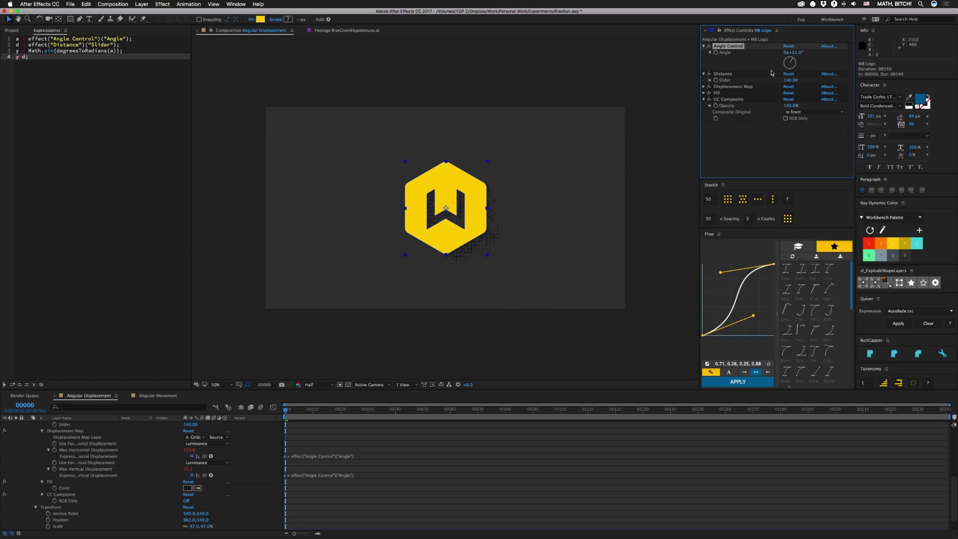
left_click_drag(796, 53, 821, 80)
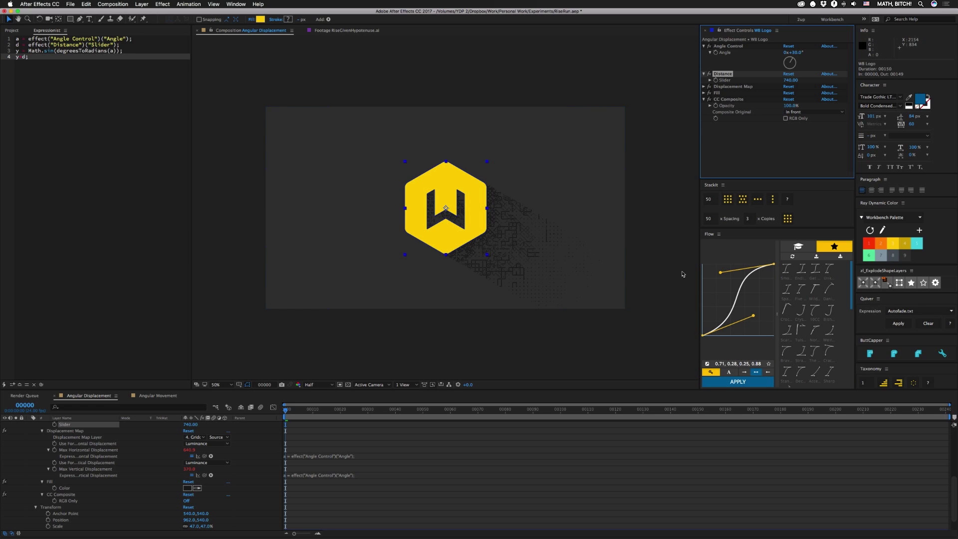
left_click_drag(791, 80, 812, 93)
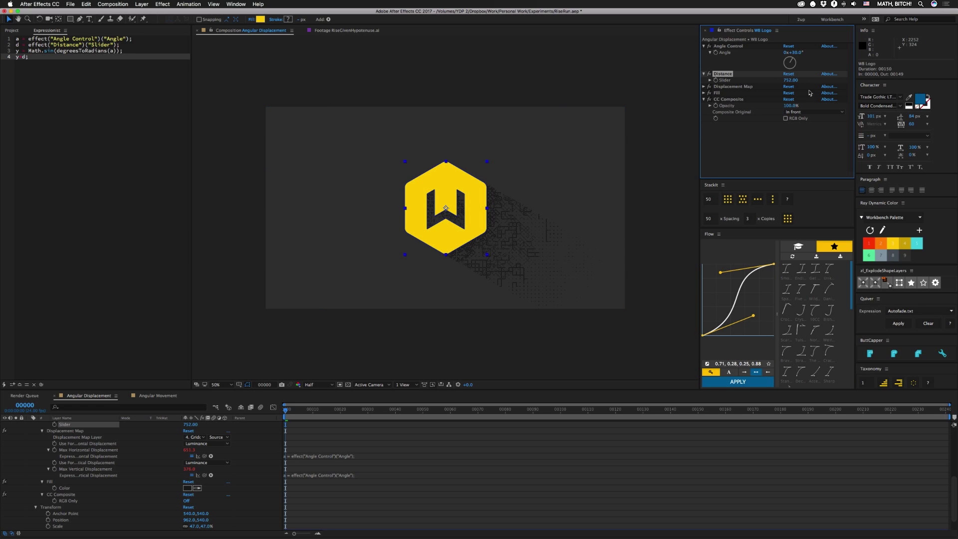
left_click(160, 396)
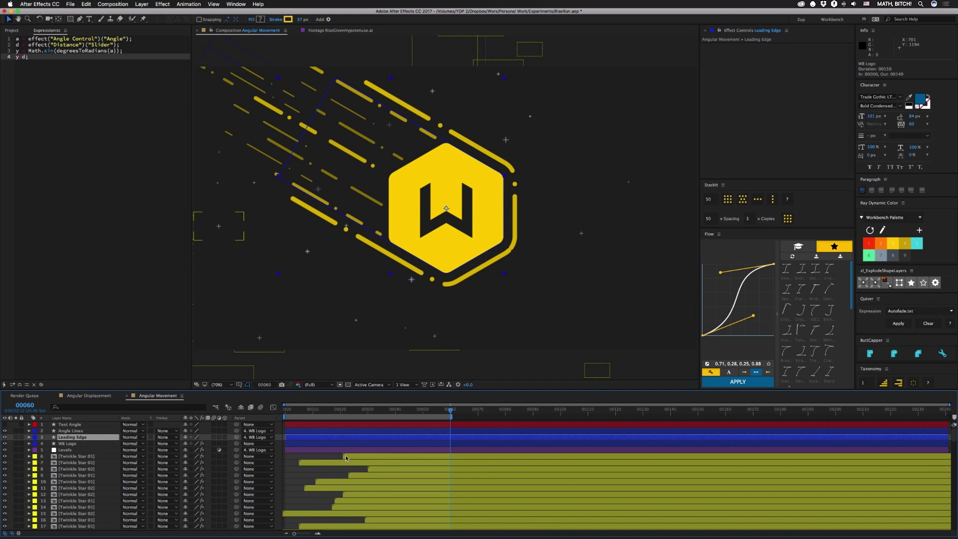
Play and stop a preview of the Angular Movement logo animation, then select the WB Logo layer
key("space")
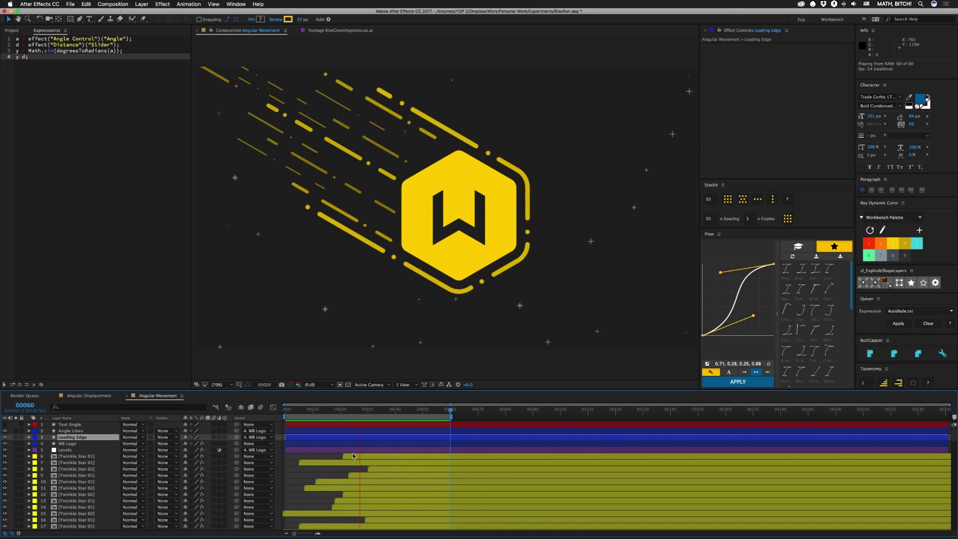
key("space")
left_click(75, 443)
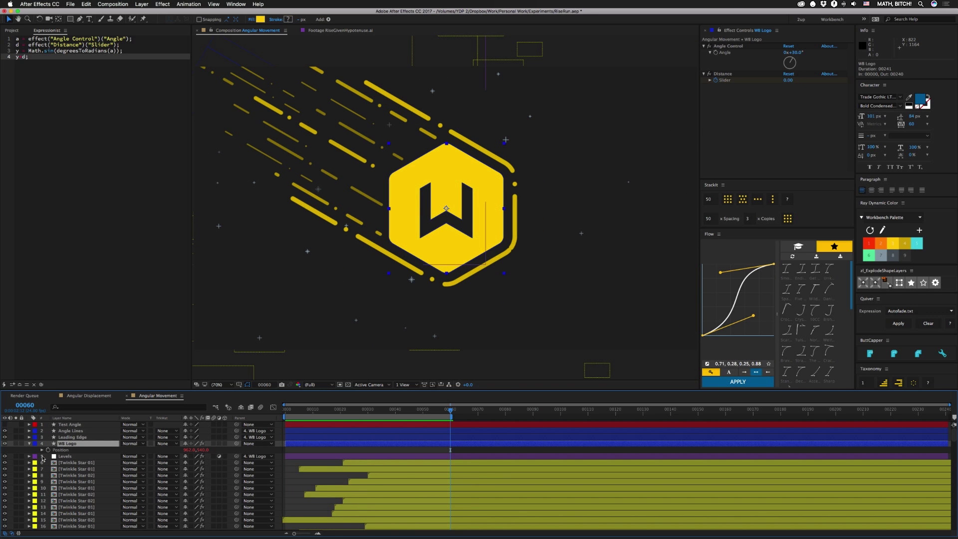
Reveal the WB Logo's Position expression adding Distance times cosine and sine of the angle
key("e")
key("e")
left_click(12, 384)
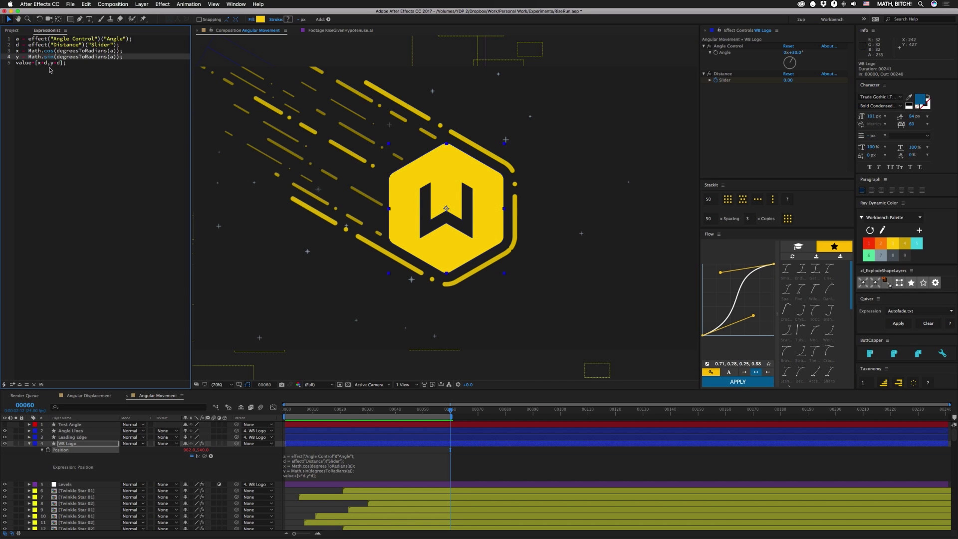
Show WB Logo's keyframed Distance slider, test 951, undo back to 0, and preview the animation
left_click(107, 444)
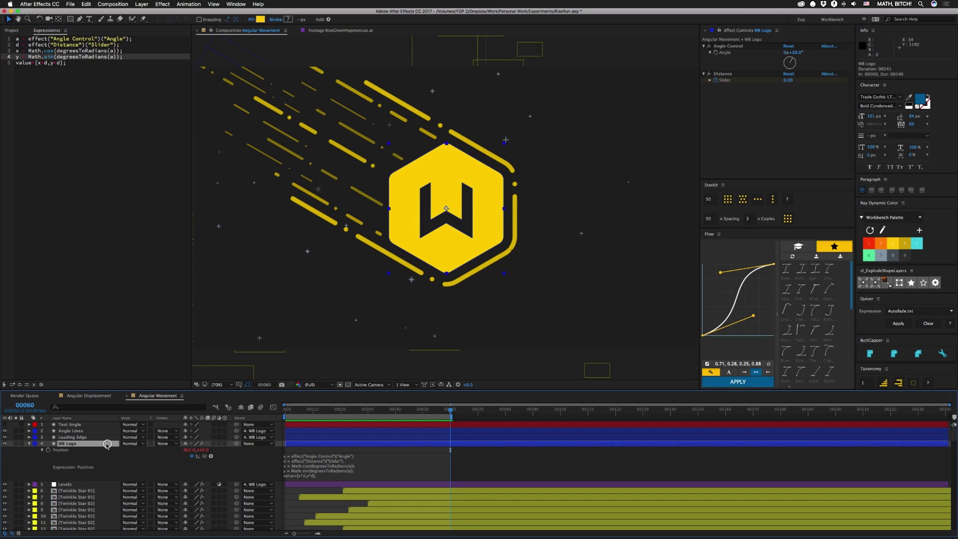
key("u")
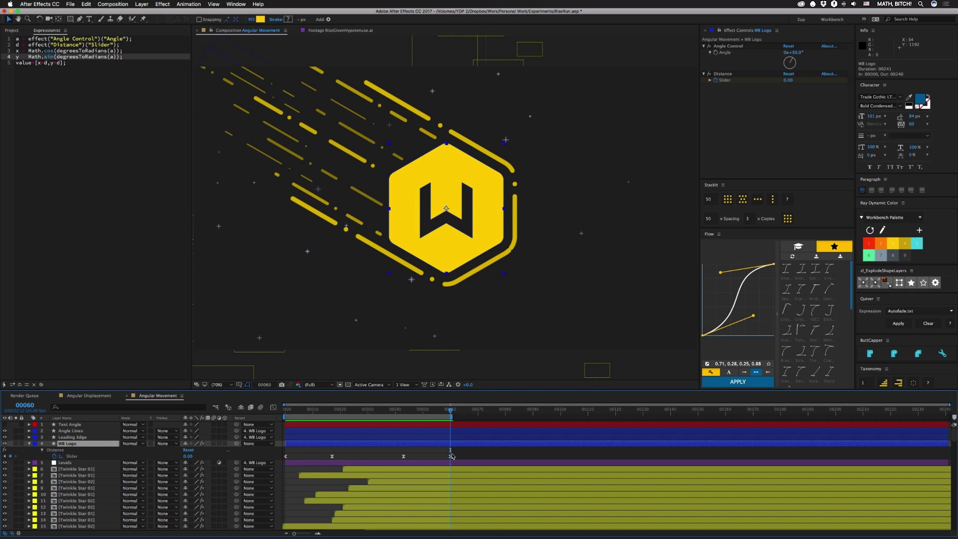
left_click(67, 451)
key("ctrl+v")
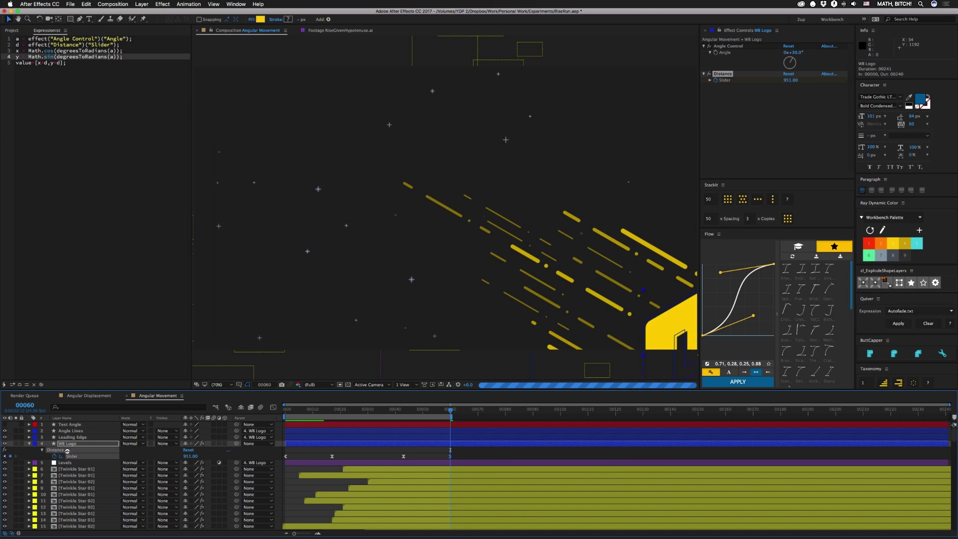
key("ctrl+z")
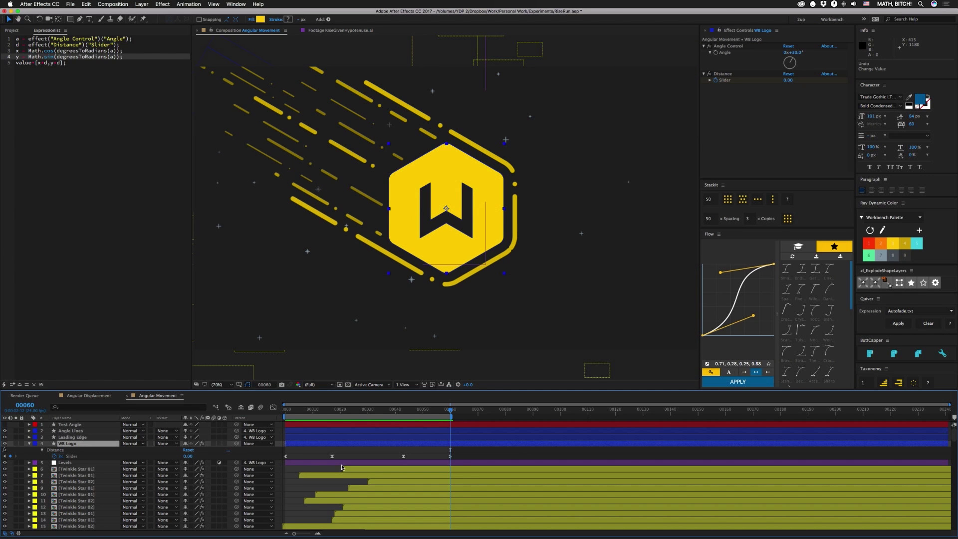
key("space")
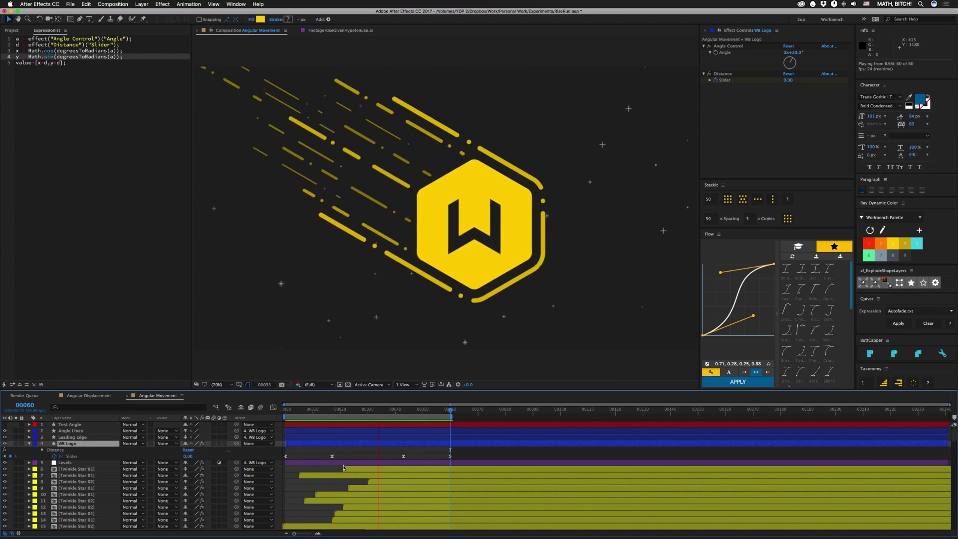